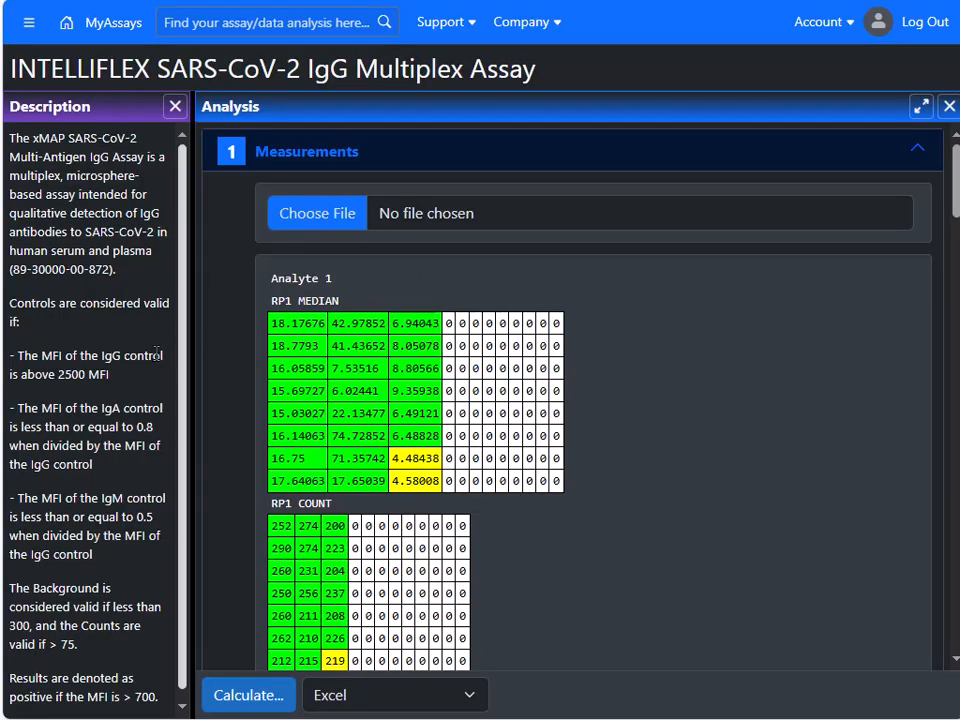
Step: Read the assay description and hide it, and collapse and reopen the Measurements section to see the analysis sections
{"action": "scroll", "coordinate": [185, 350], "scroll_direction": "down", "scroll_amount": 1}
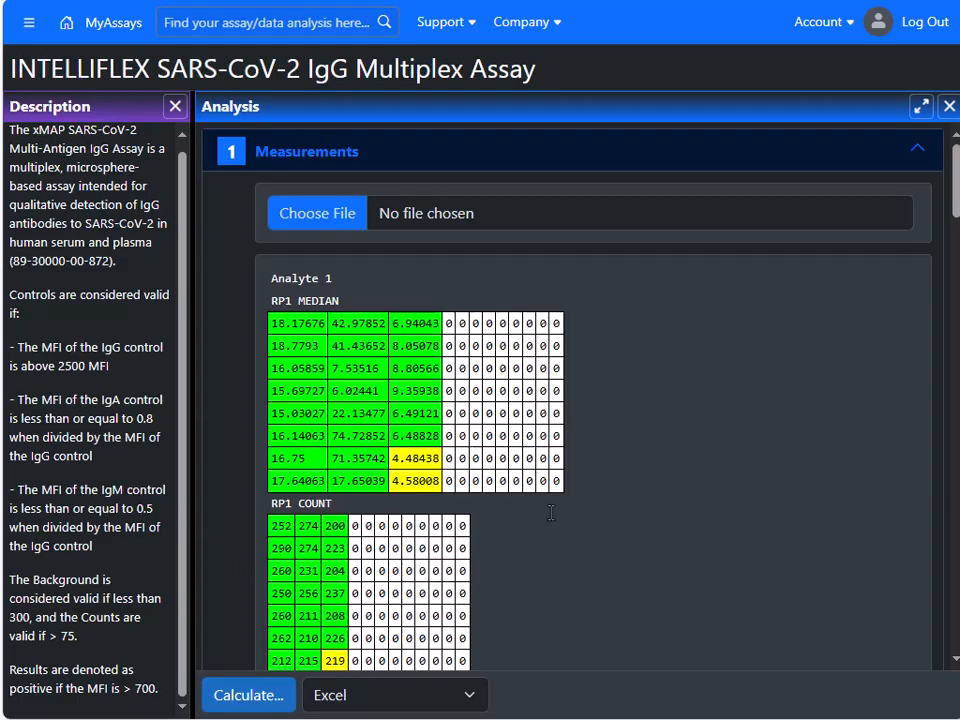
{"action": "left_click", "coordinate": [175, 105]}
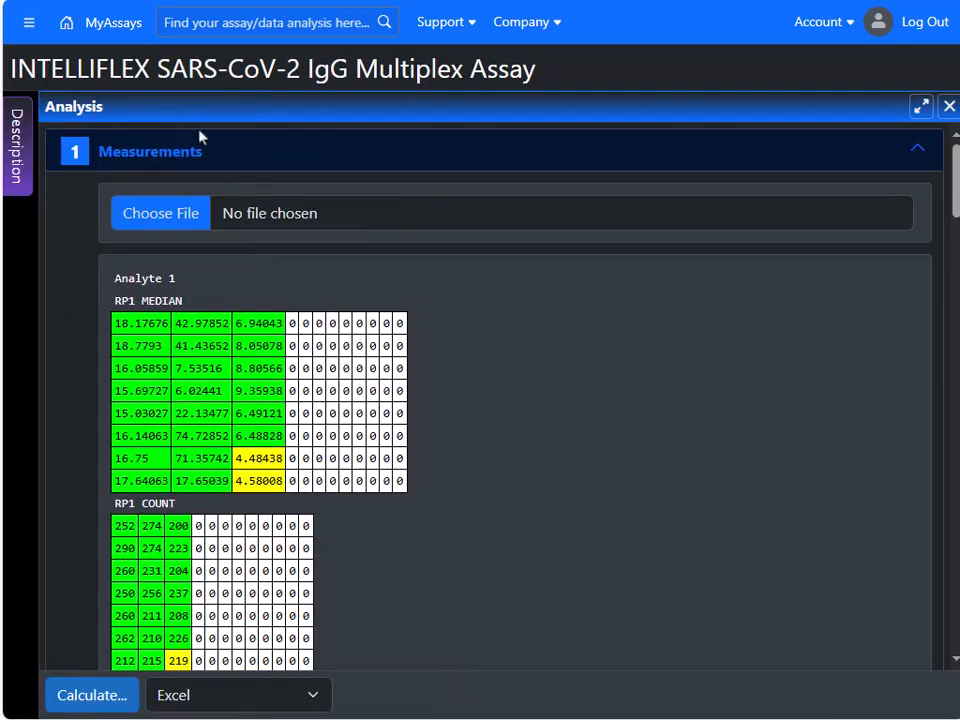
{"action": "left_click", "coordinate": [366, 170]}
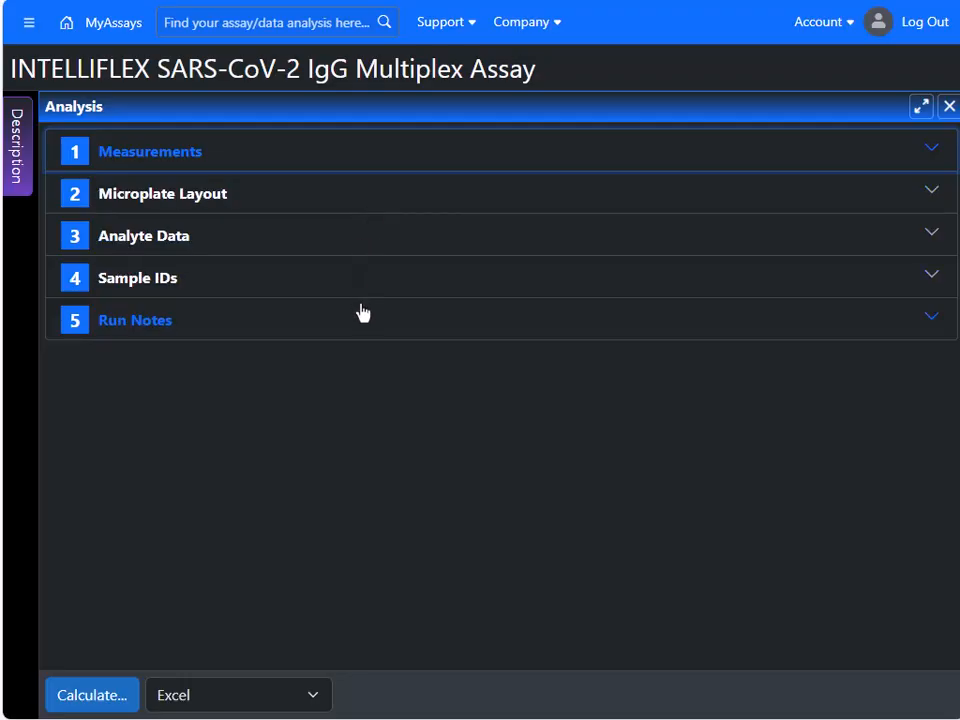
{"action": "left_click", "coordinate": [361, 167]}
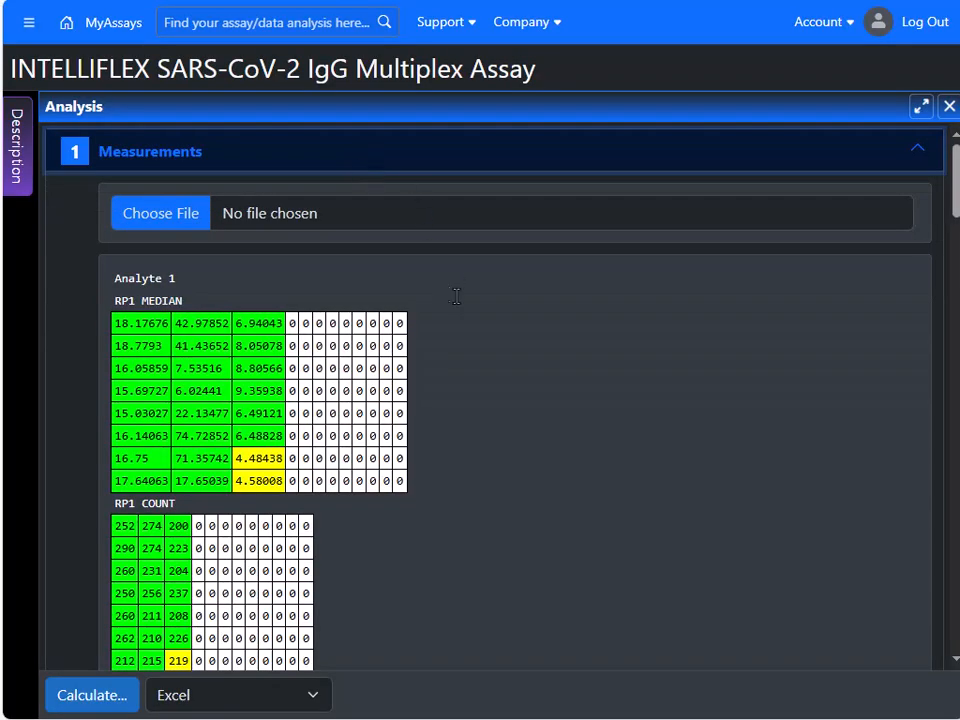
Step: Examine the existing median and count measurements of the analytes, including their plain-text editing view
{"action": "scroll", "coordinate": [460, 296], "scroll_direction": "down", "scroll_amount": 1}
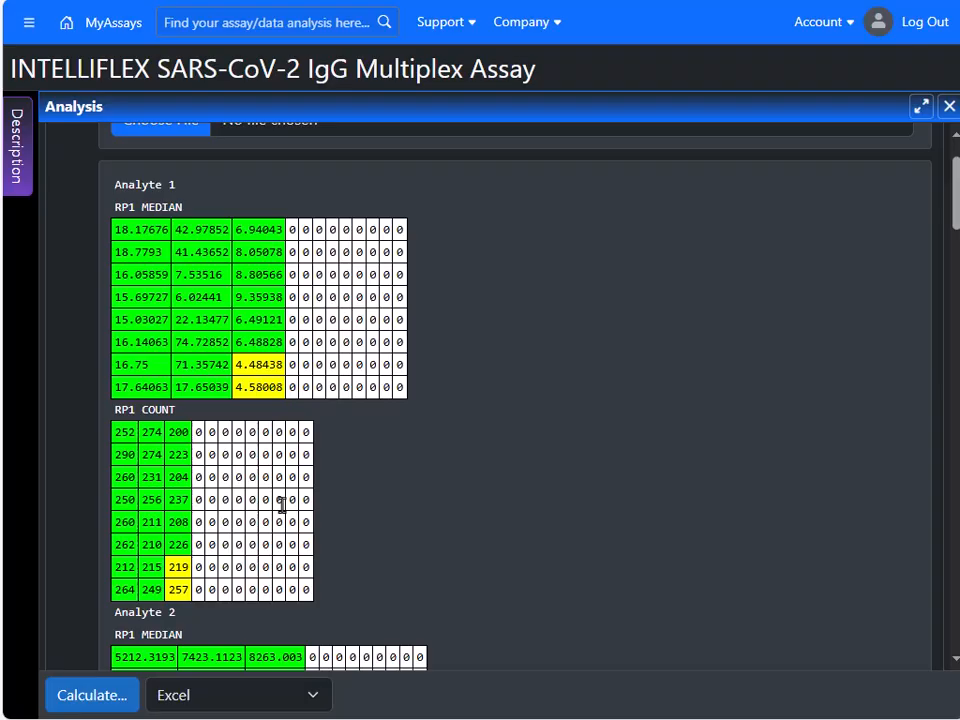
{"action": "left_click", "coordinate": [369, 441]}
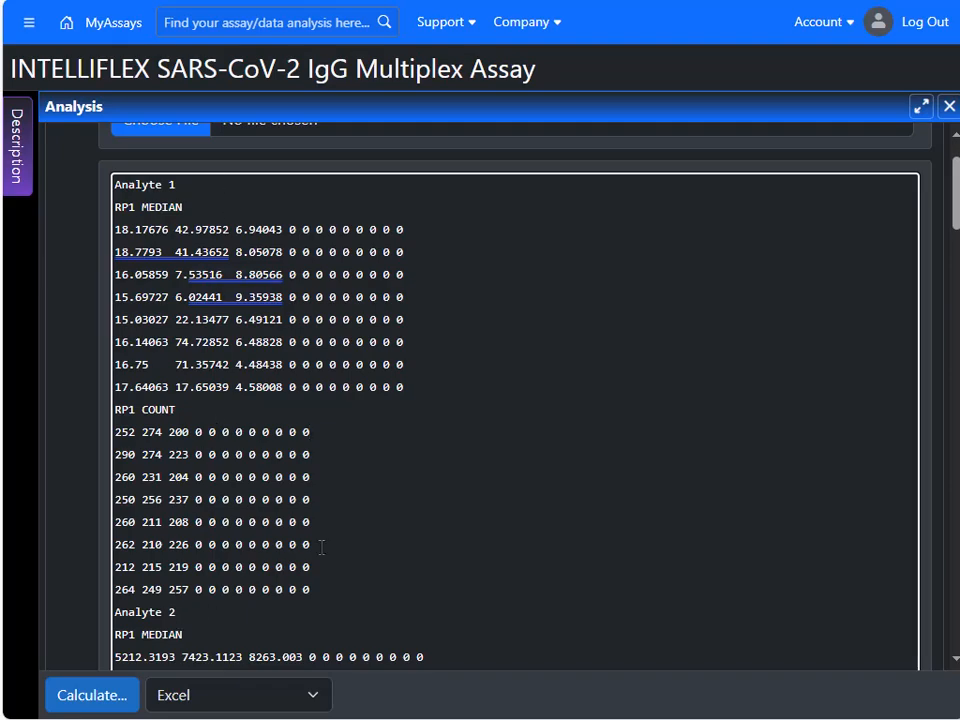
{"action": "scroll", "coordinate": [381, 514], "scroll_direction": "down", "scroll_amount": 5}
{"action": "scroll", "coordinate": [381, 514], "scroll_direction": "down", "scroll_amount": 10}
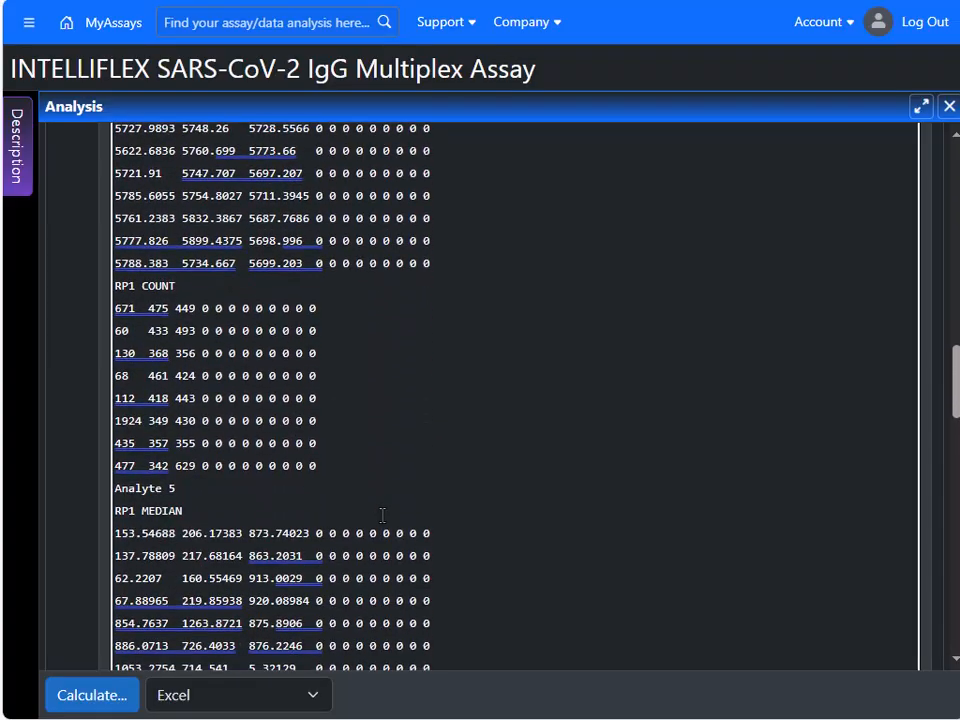
{"action": "scroll", "coordinate": [381, 514], "scroll_direction": "down", "scroll_amount": 5}
{"action": "scroll", "coordinate": [381, 514], "scroll_direction": "up", "scroll_amount": 12}
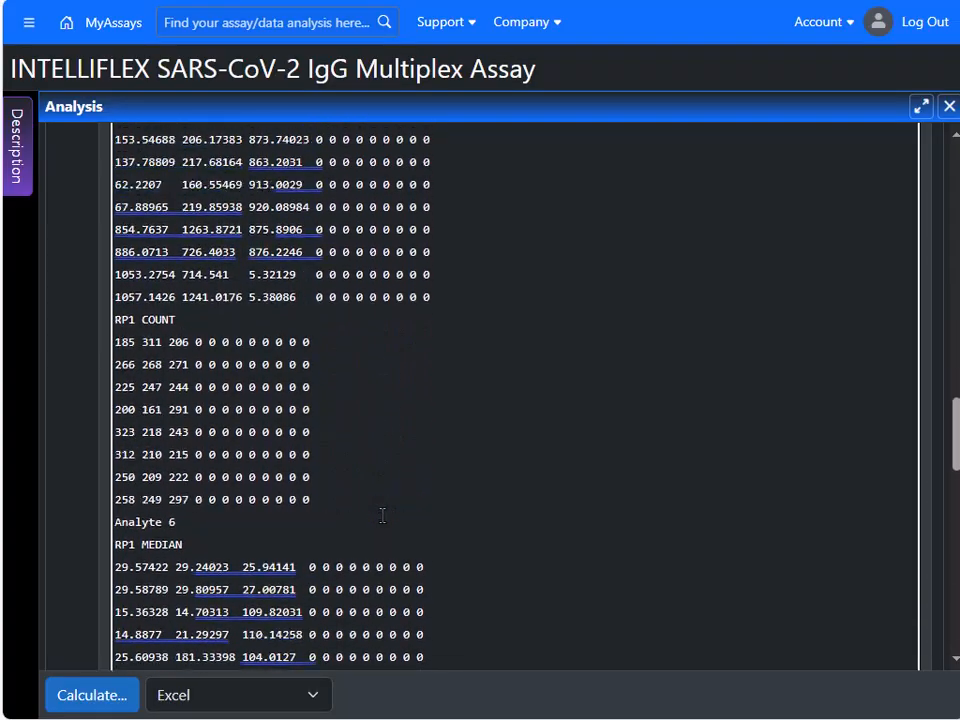
{"action": "scroll", "coordinate": [381, 514], "scroll_direction": "up", "scroll_amount": 10}
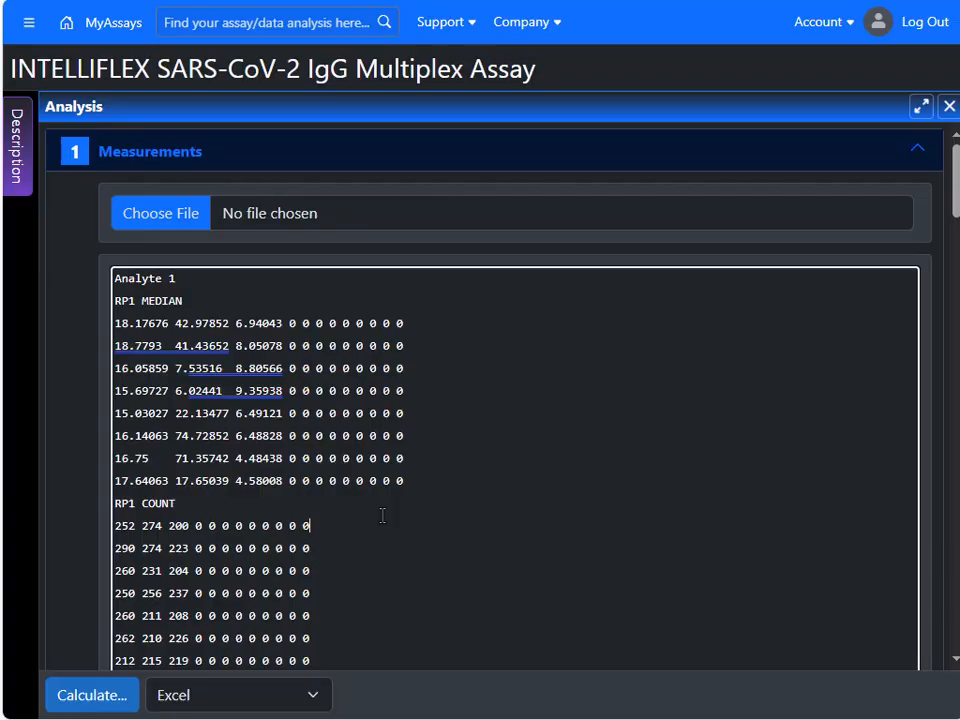
Step: Import the measurement data from the file INTELLIFLEX SARS-CoV-2 IgG.csv
{"action": "left_click", "coordinate": [382, 515]}
{"action": "left_click", "coordinate": [173, 209]}
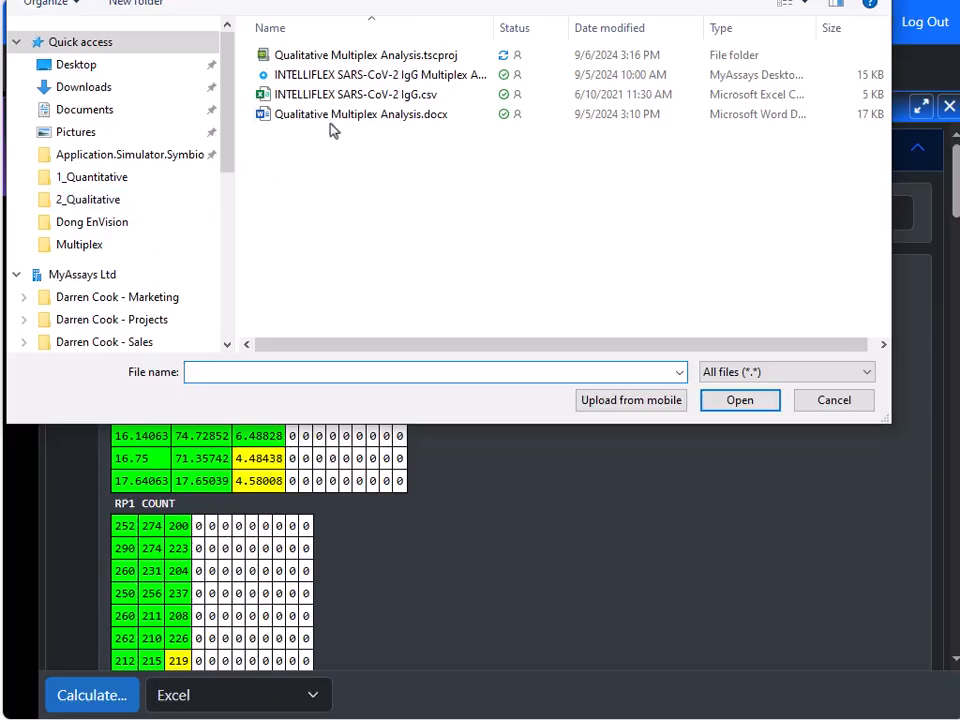
{"action": "left_click", "coordinate": [337, 93]}
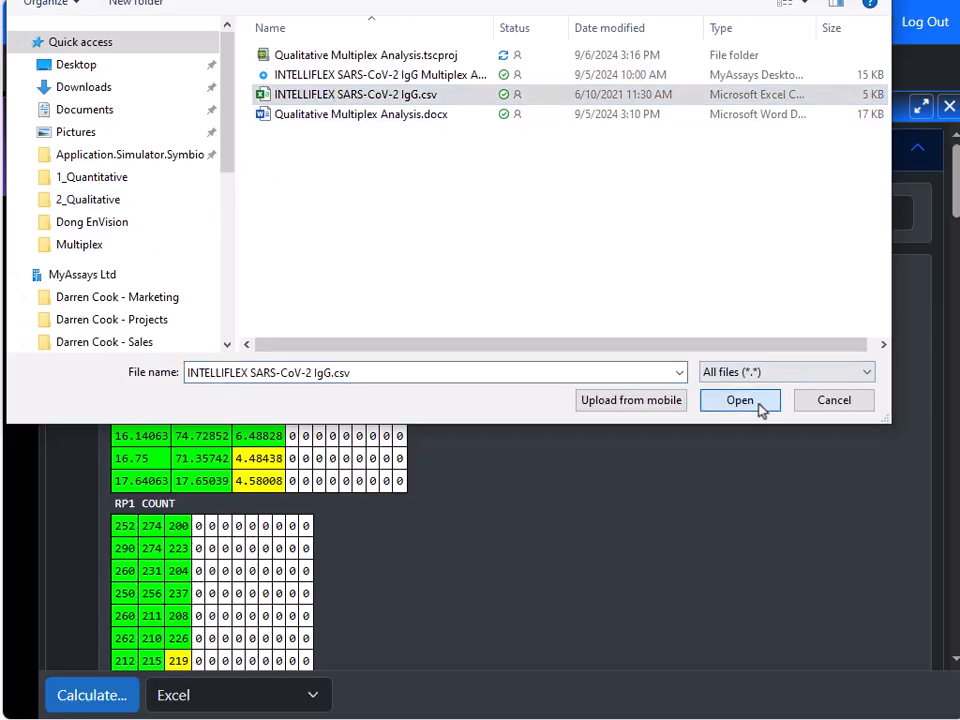
{"action": "left_click", "coordinate": [707, 405]}
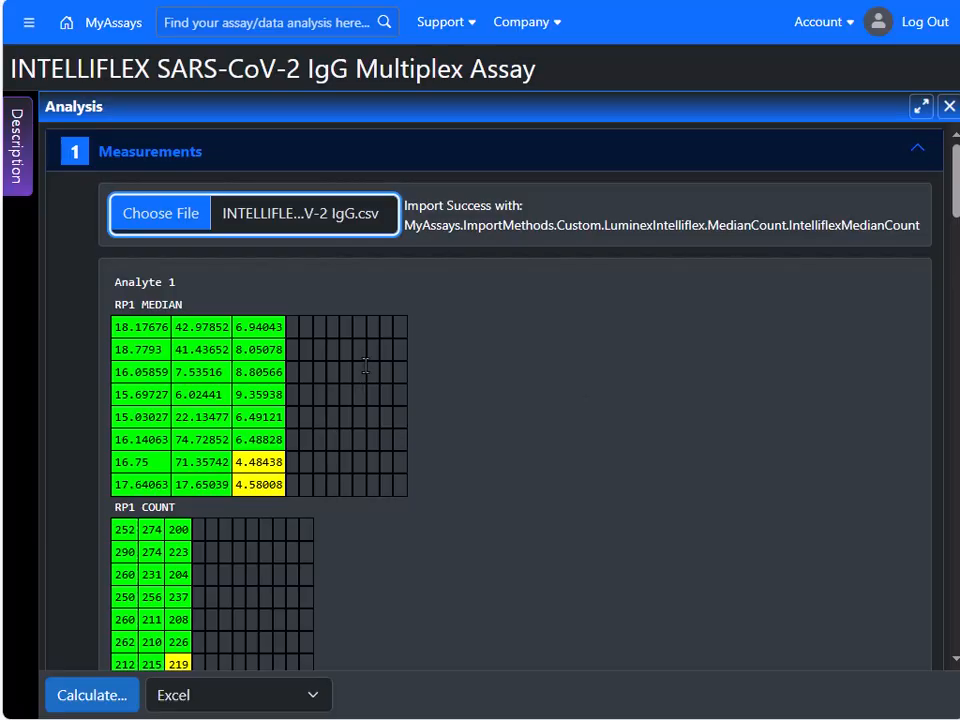
Step: Review the imported median and count data for all analytes down to Analyte 8
{"action": "scroll", "coordinate": [386, 413], "scroll_direction": "down", "scroll_amount": 12}
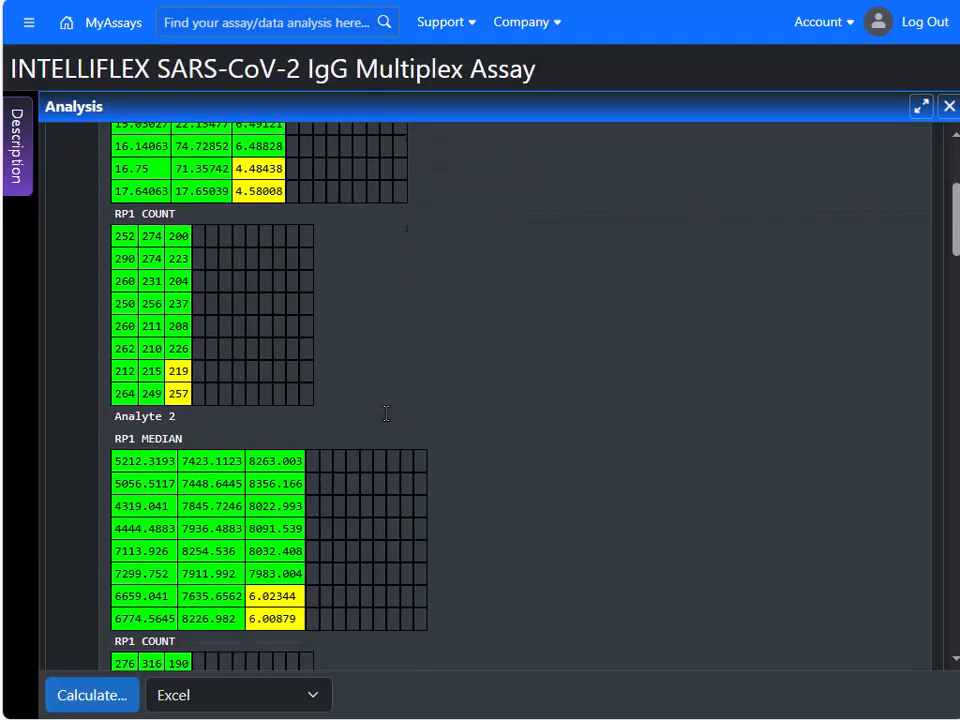
{"action": "scroll", "coordinate": [386, 413], "scroll_direction": "down", "scroll_amount": 15}
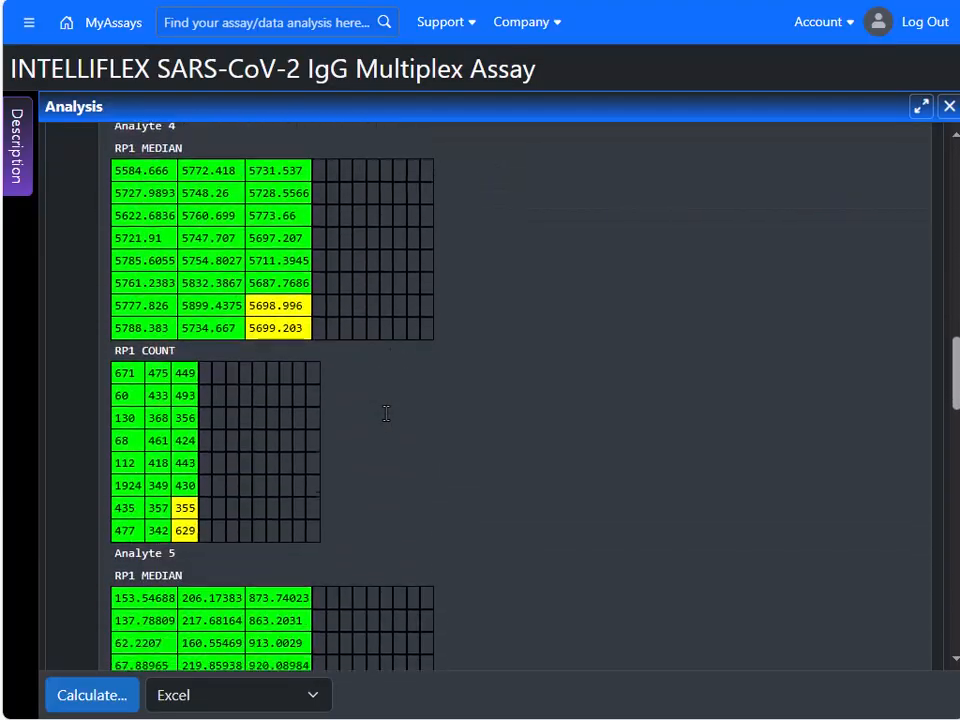
{"action": "scroll", "coordinate": [386, 413], "scroll_direction": "down", "scroll_amount": 6}
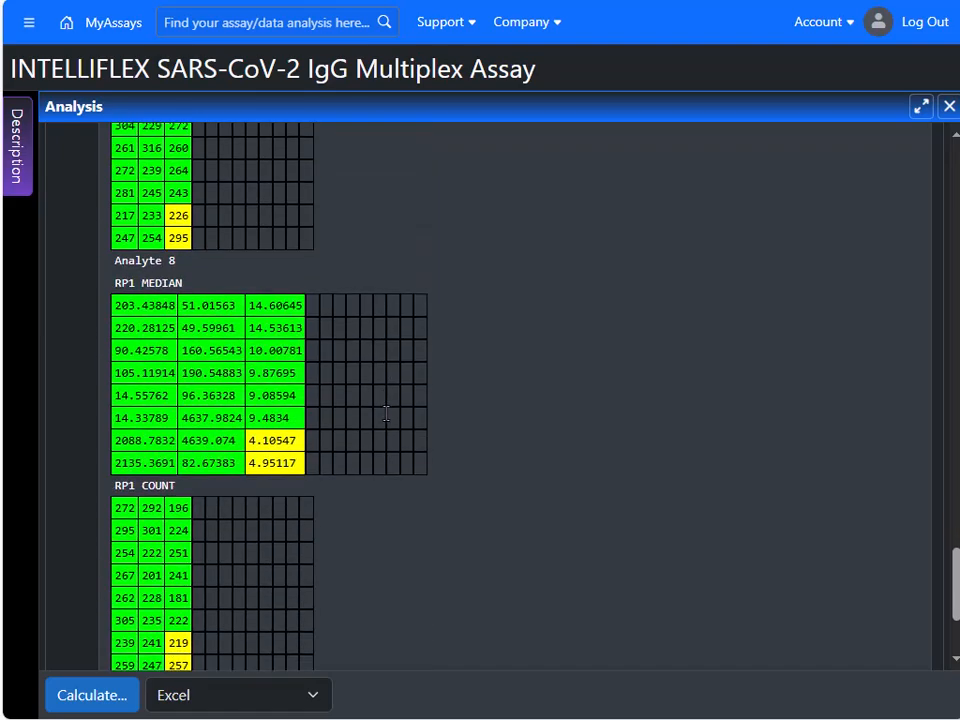
Step: Inspect the microplate layout and its layout editor, exiting the editor without saving
{"action": "left_click", "coordinate": [378, 518]}
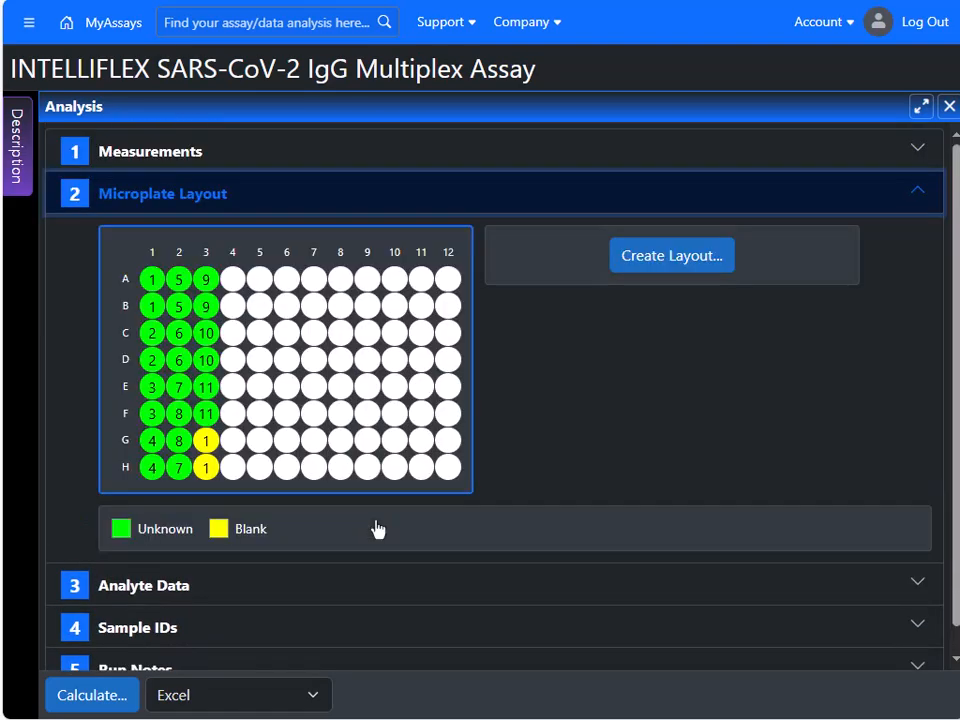
{"action": "left_click", "coordinate": [665, 256]}
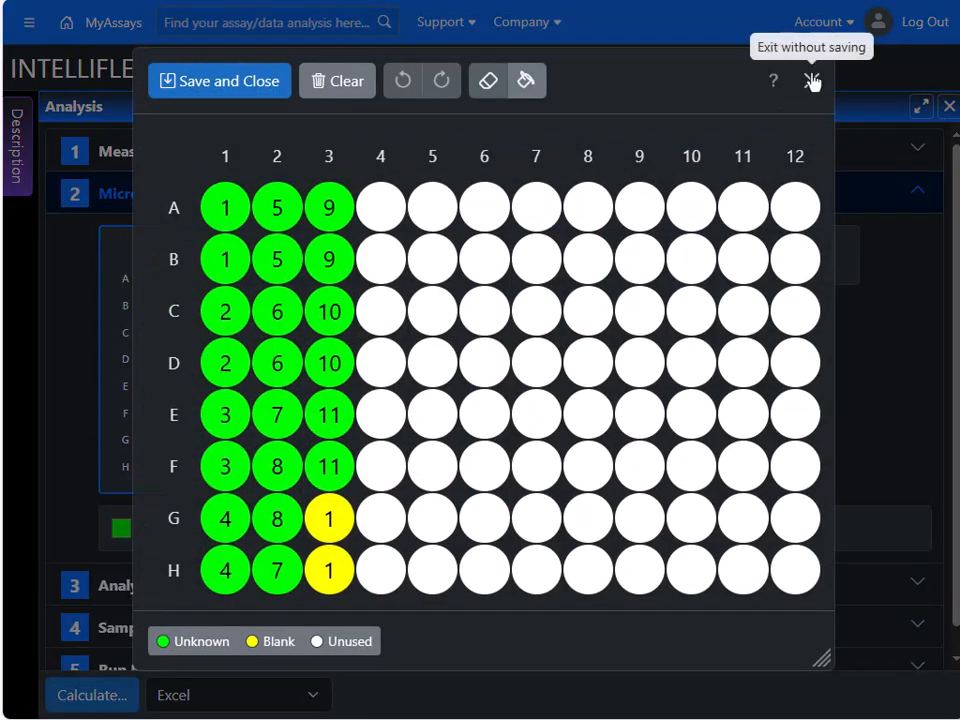
{"action": "left_click", "coordinate": [812, 81]}
Step: Review the analyte names and the sample IDs, checking the wells assigned to Unknown4 and Unknown1
{"action": "left_click", "coordinate": [477, 596]}
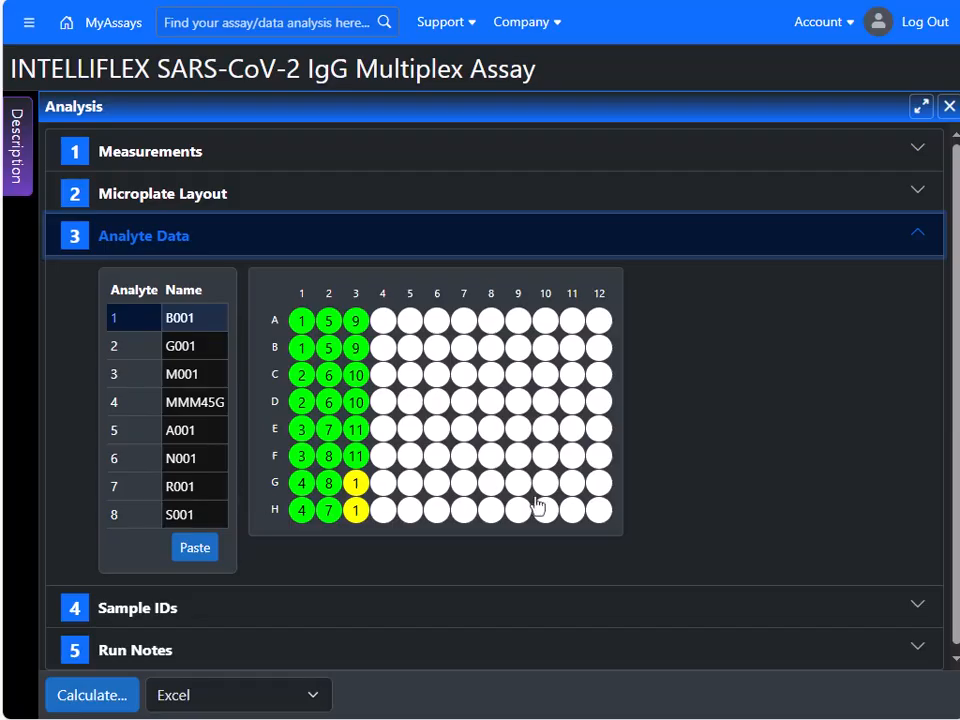
{"action": "left_click", "coordinate": [376, 612]}
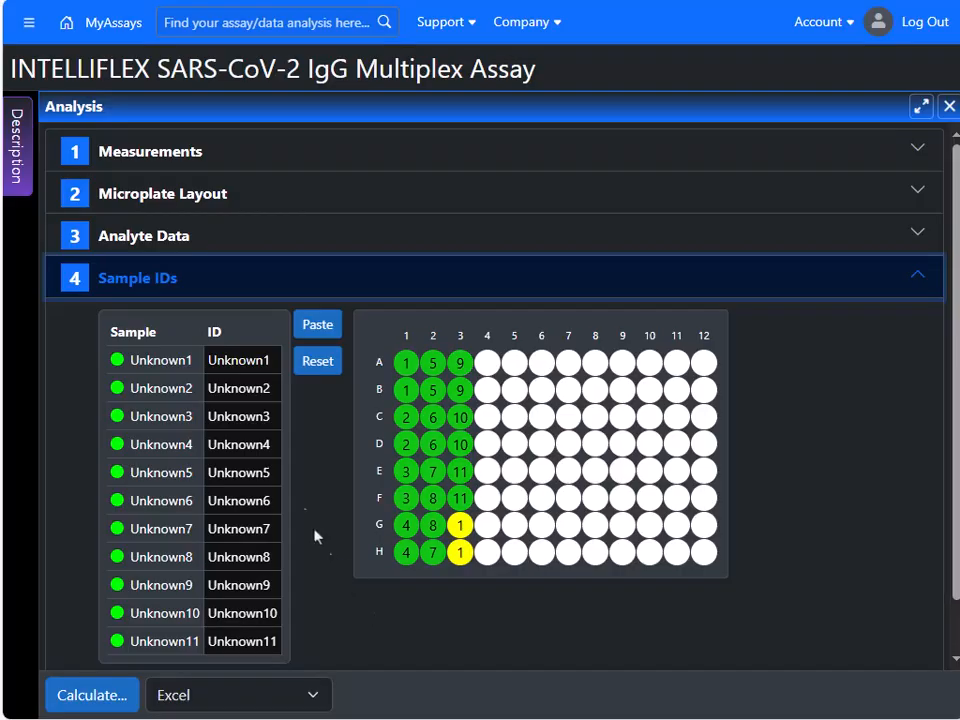
{"action": "left_click", "coordinate": [238, 443]}
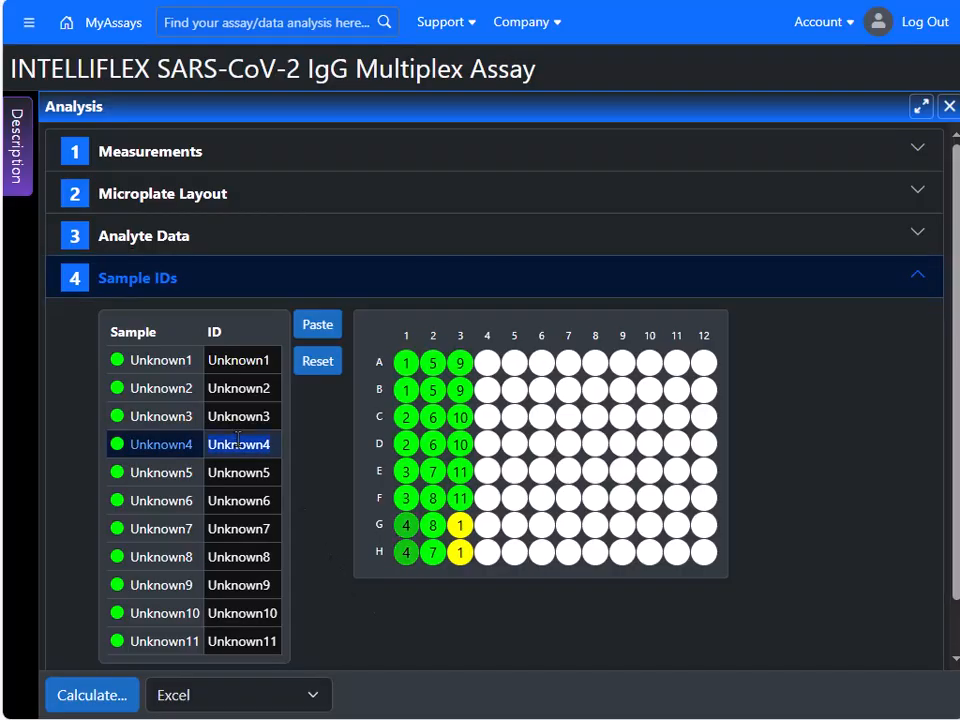
{"action": "left_click", "coordinate": [241, 361]}
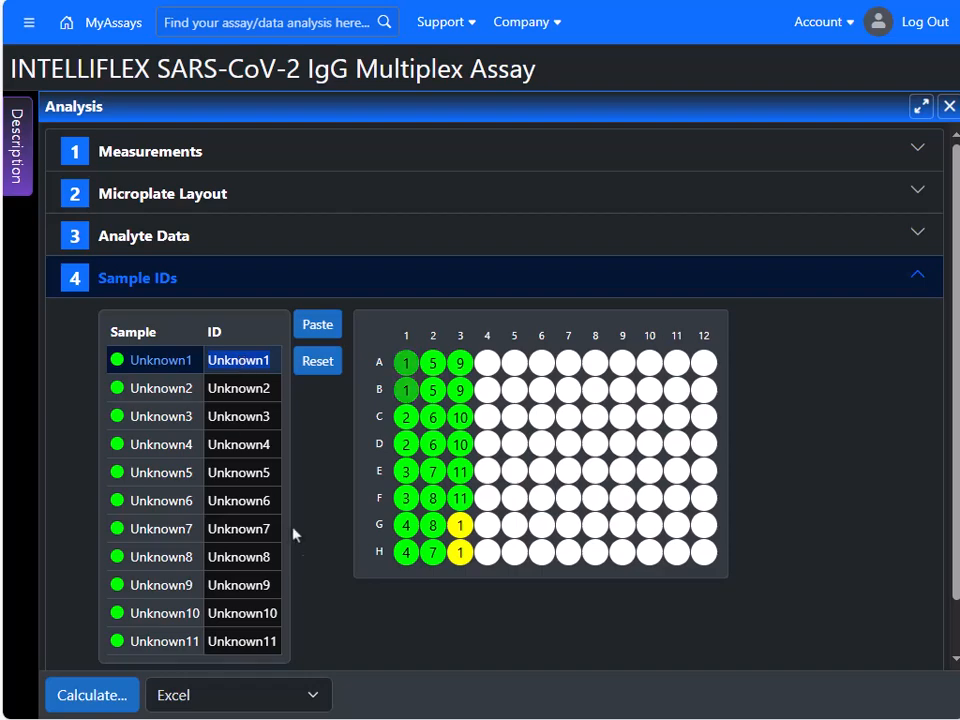
{"action": "scroll", "coordinate": [306, 580], "scroll_direction": "down", "scroll_amount": 1}
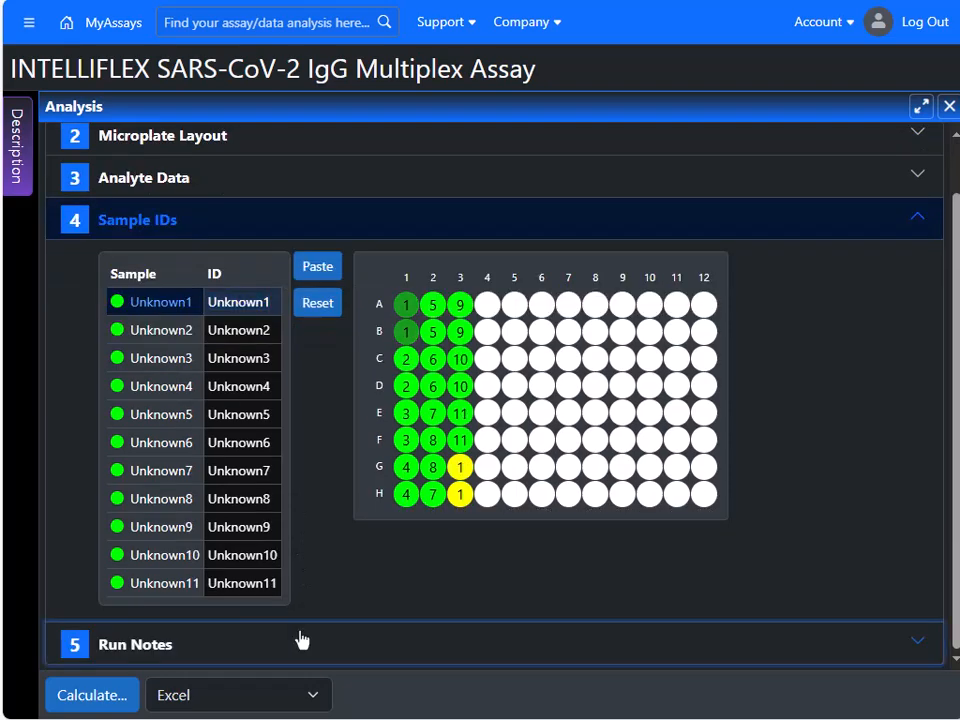
Step: View the run notes, leaving them blank, and calculate the assay results as an Excel report expanded to full width
{"action": "left_click", "coordinate": [301, 637]}
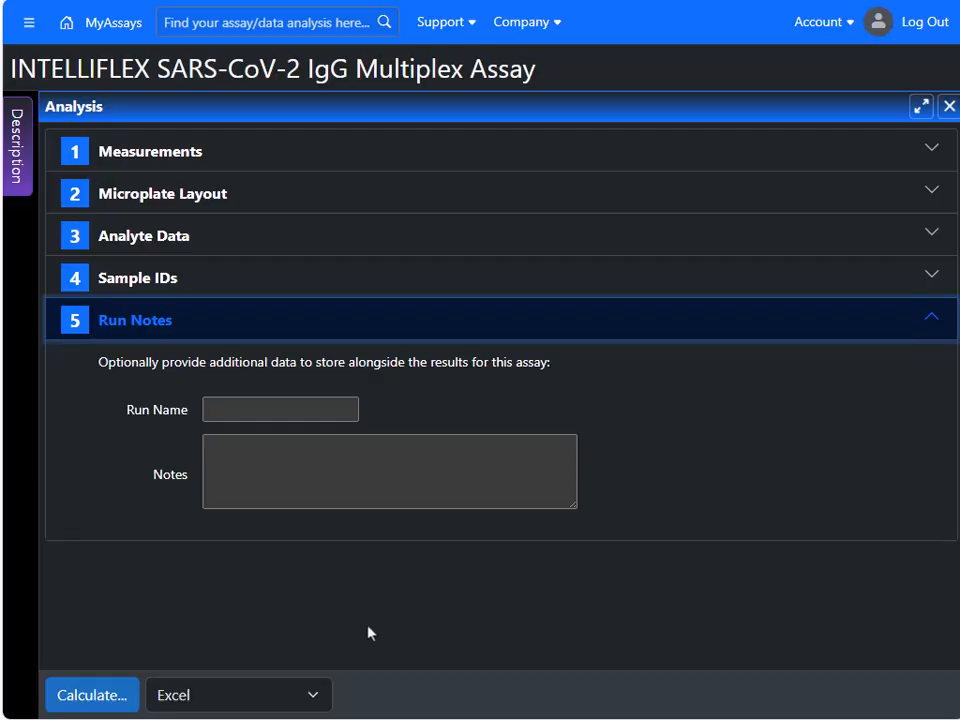
{"action": "left_click", "coordinate": [108, 697]}
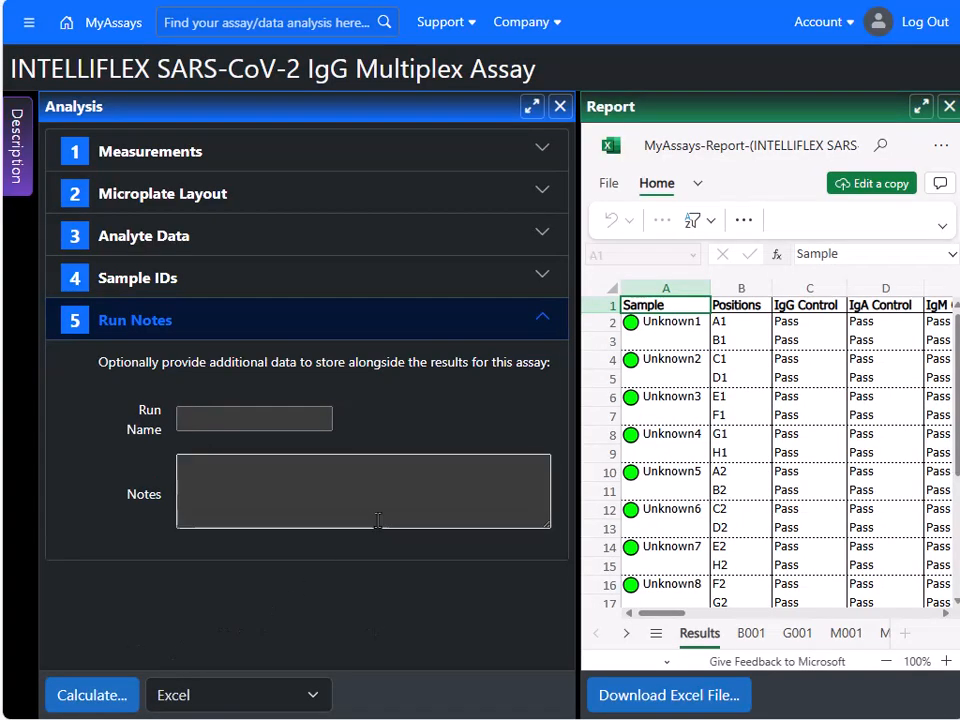
{"action": "left_click", "coordinate": [921, 106]}
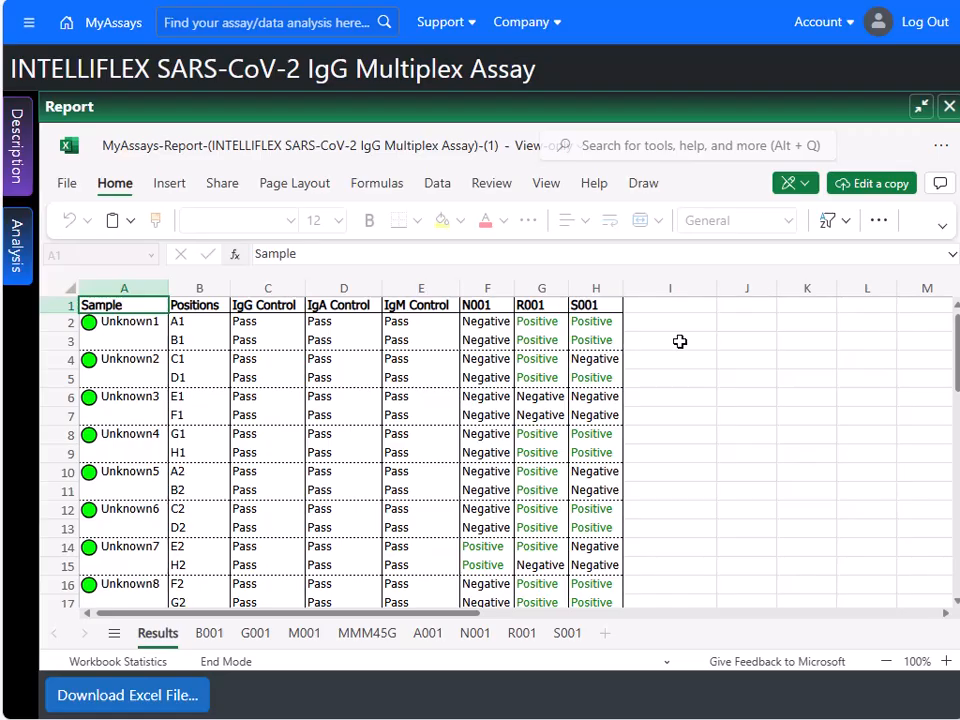
Step: Examine the B001, G001 and M001 sheets of the report for their median, count and validity checks
{"action": "left_click", "coordinate": [201, 642]}
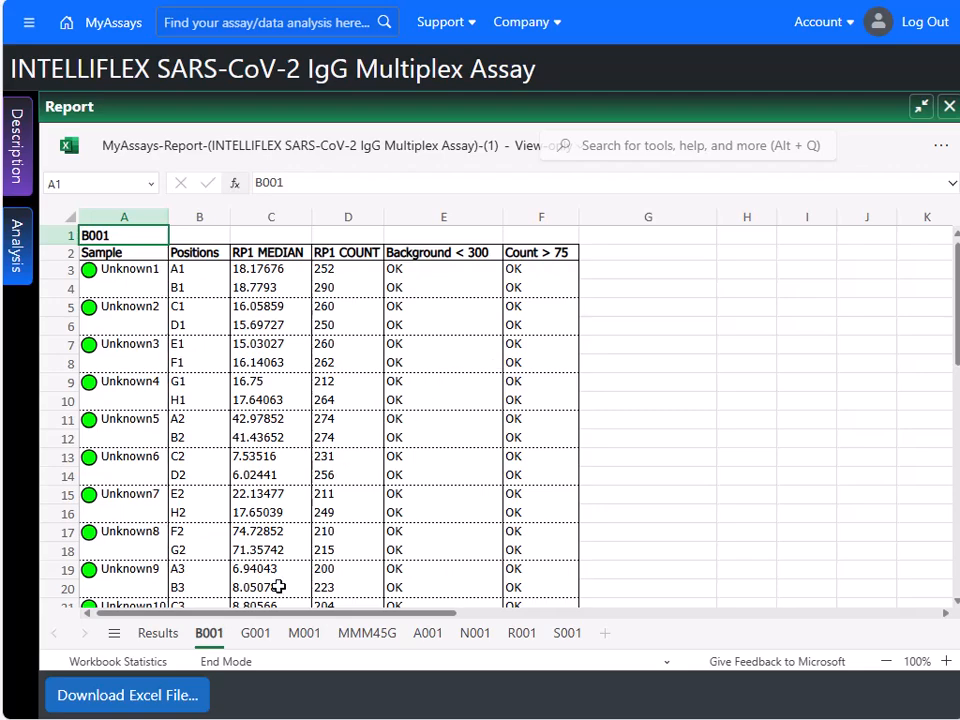
{"action": "left_click", "coordinate": [254, 636]}
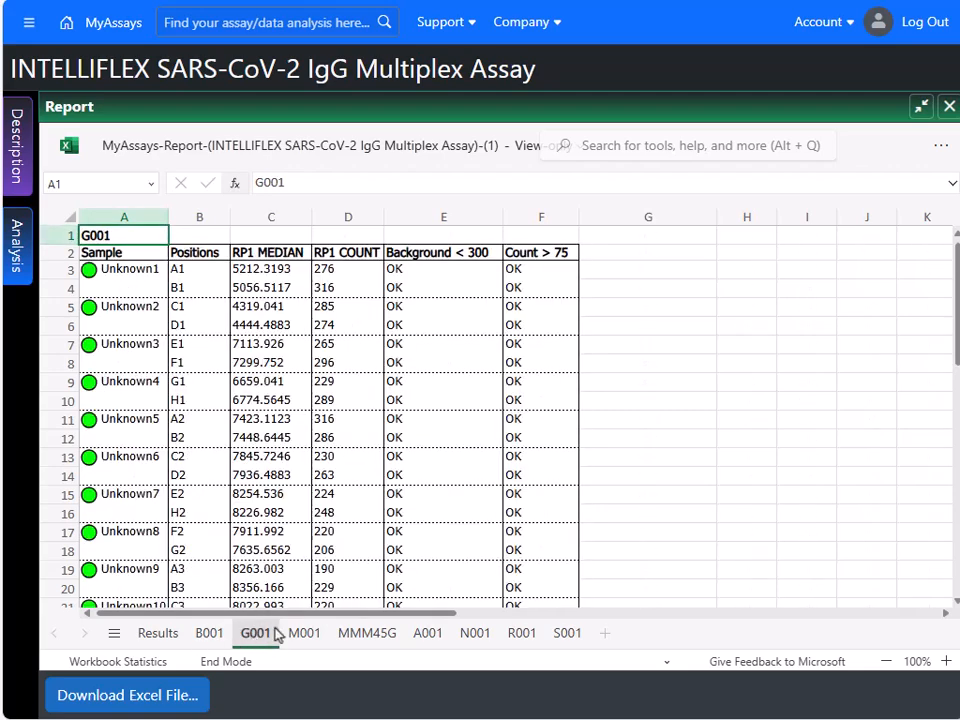
{"action": "left_click", "coordinate": [294, 632]}
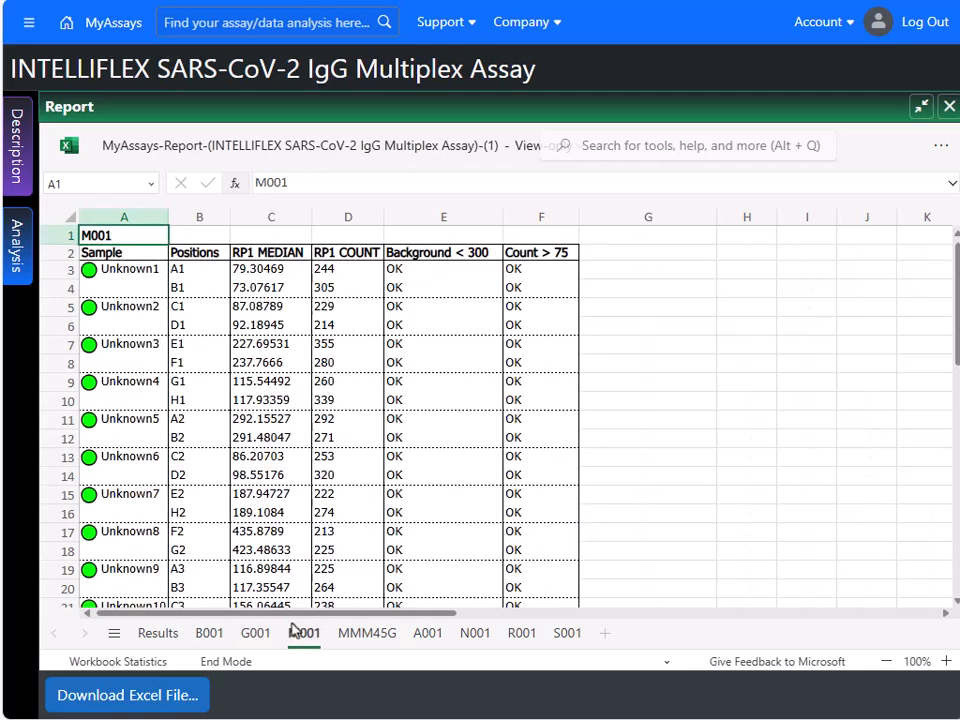